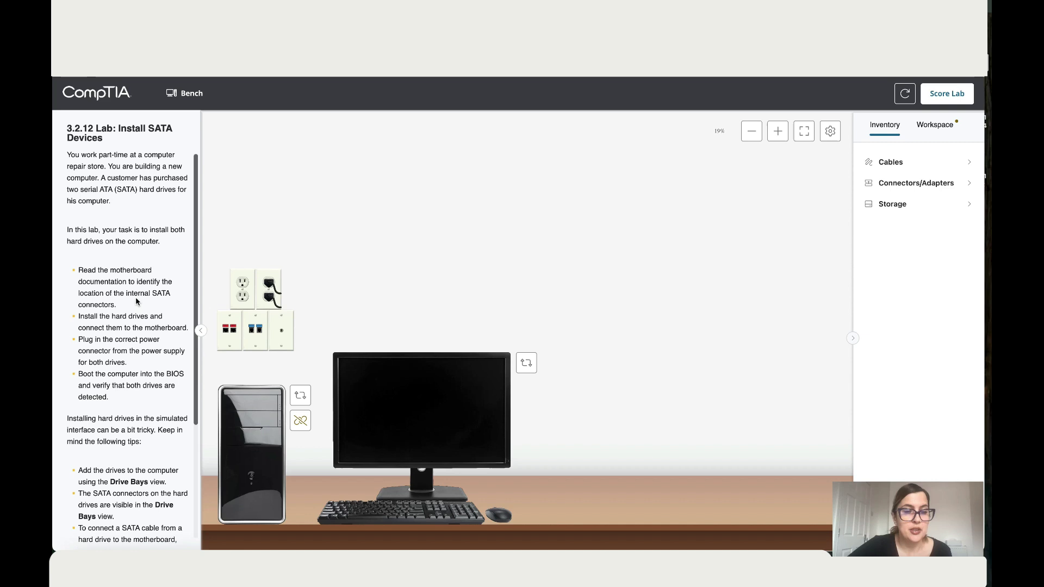
# Step: Zoom the bench to 39% and turn the tower to its back view
pyautogui.click(780, 132)
pyautogui.click(779, 132)
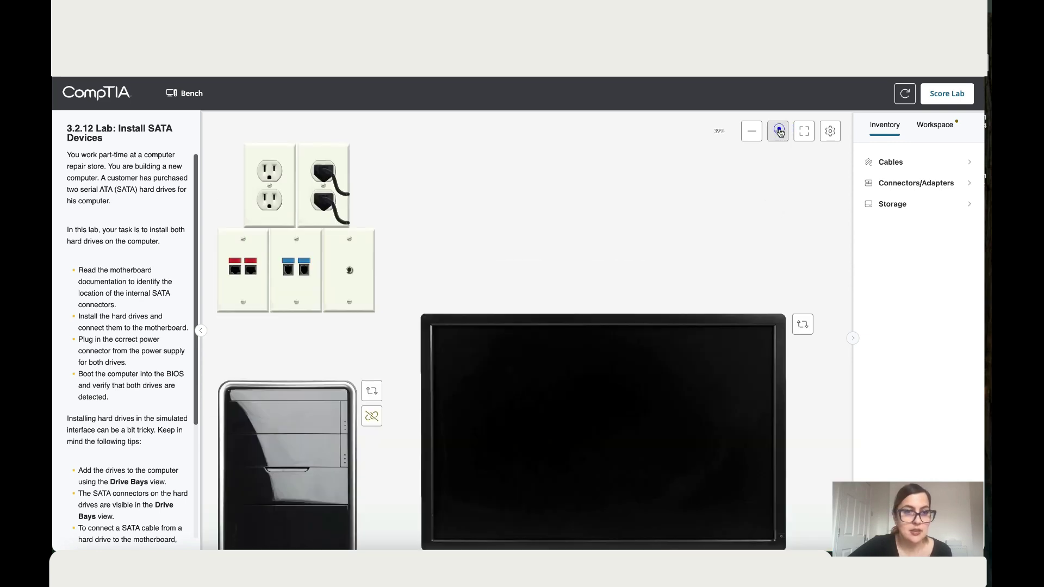
pyautogui.scroll(-3, 463, 302)
pyautogui.click(362, 219)
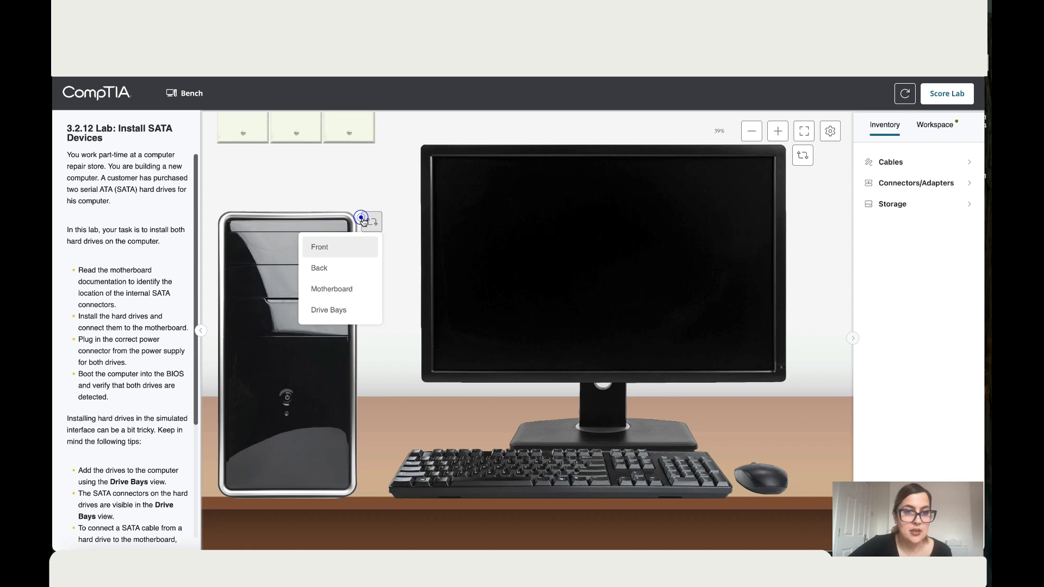
pyautogui.click(320, 268)
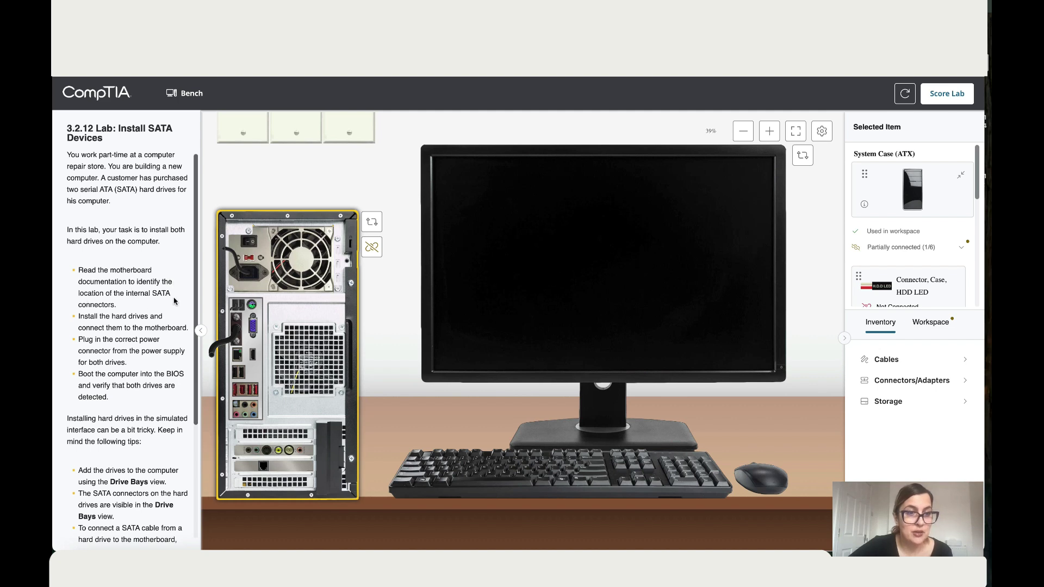
pyautogui.click(373, 222)
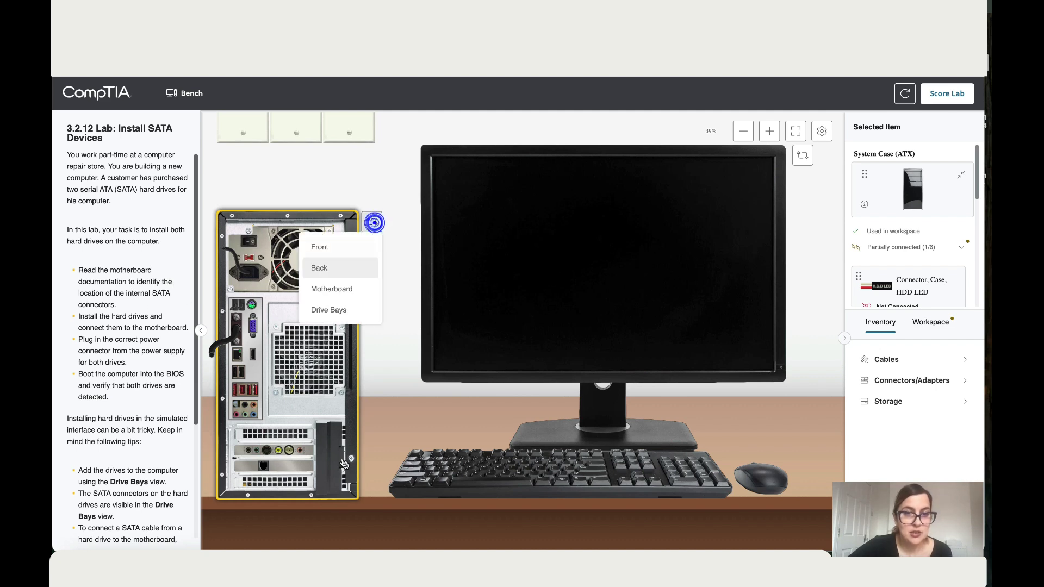
pyautogui.click(349, 289)
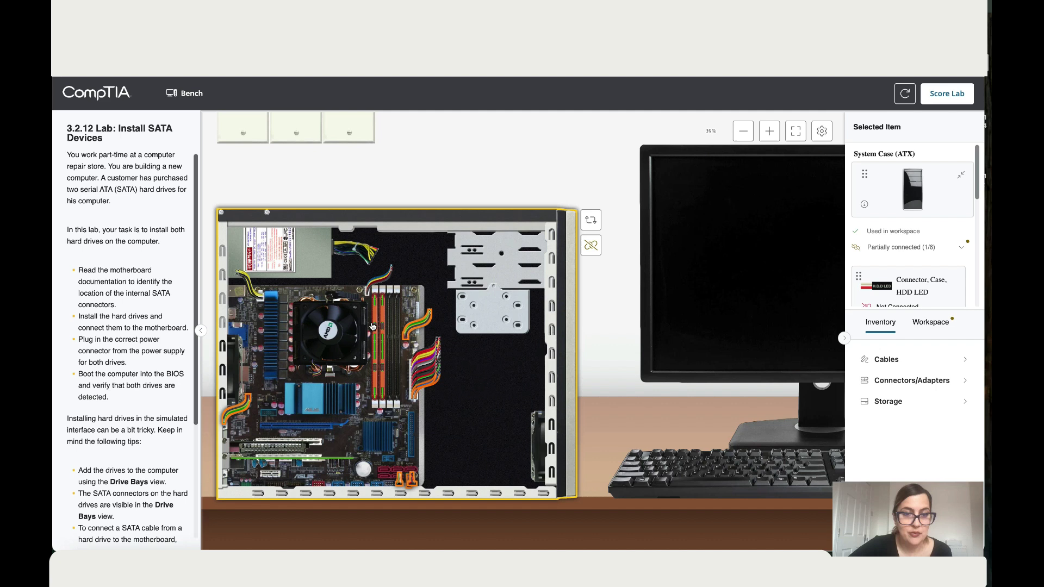
pyautogui.click(411, 307)
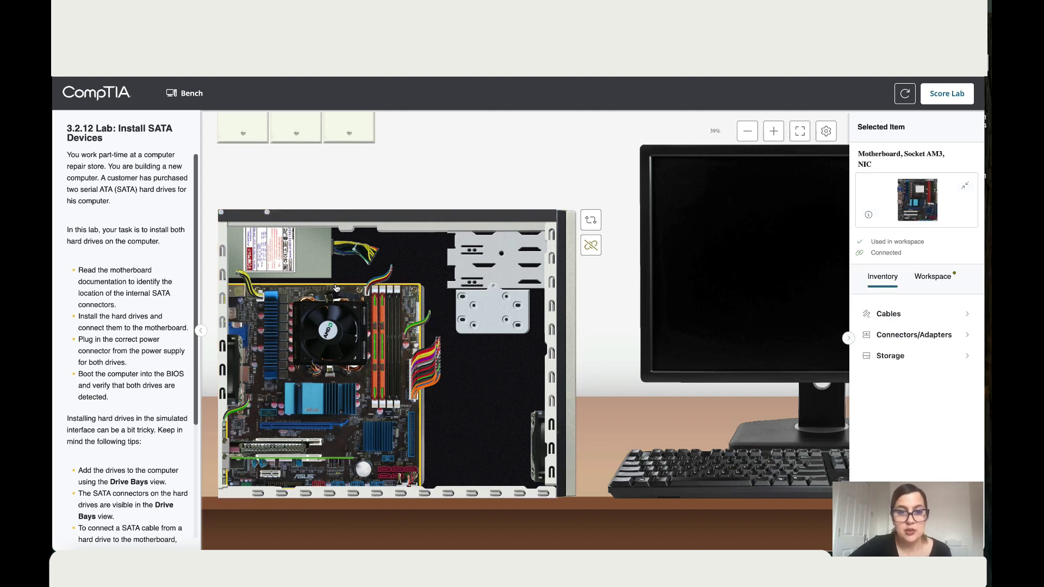
pyautogui.click(869, 215)
pyautogui.moveTo(543, 239); pyautogui.dragTo(525, 166)
pyautogui.moveTo(428, 371); pyautogui.dragTo(241, 485)
pyautogui.scroll(-6, 307, 383)
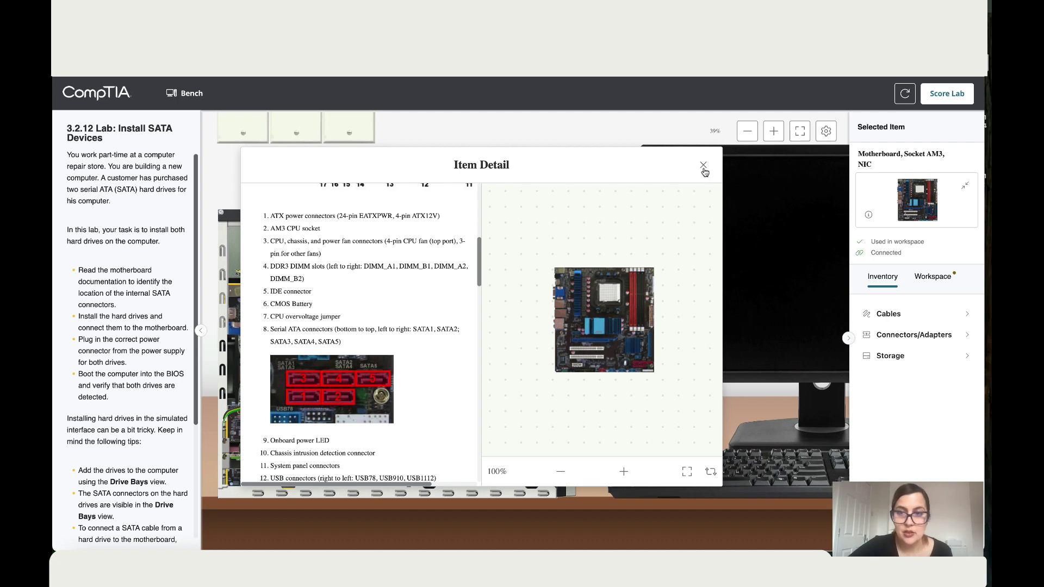
pyautogui.click(703, 164)
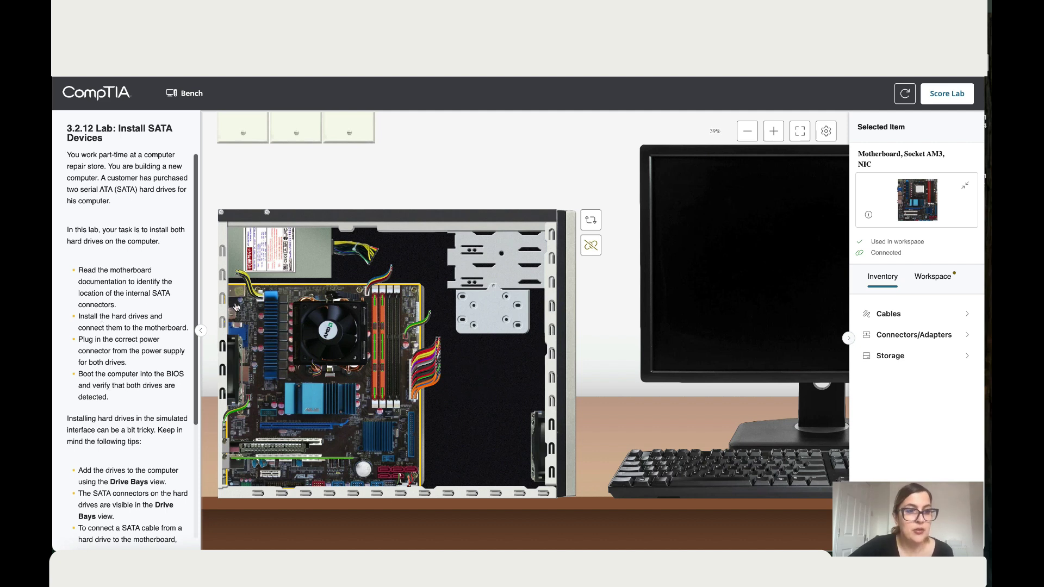
# Step: Switch the case to Drive Bays and drag an internal SATA hard drive into a bay
pyautogui.click(591, 220)
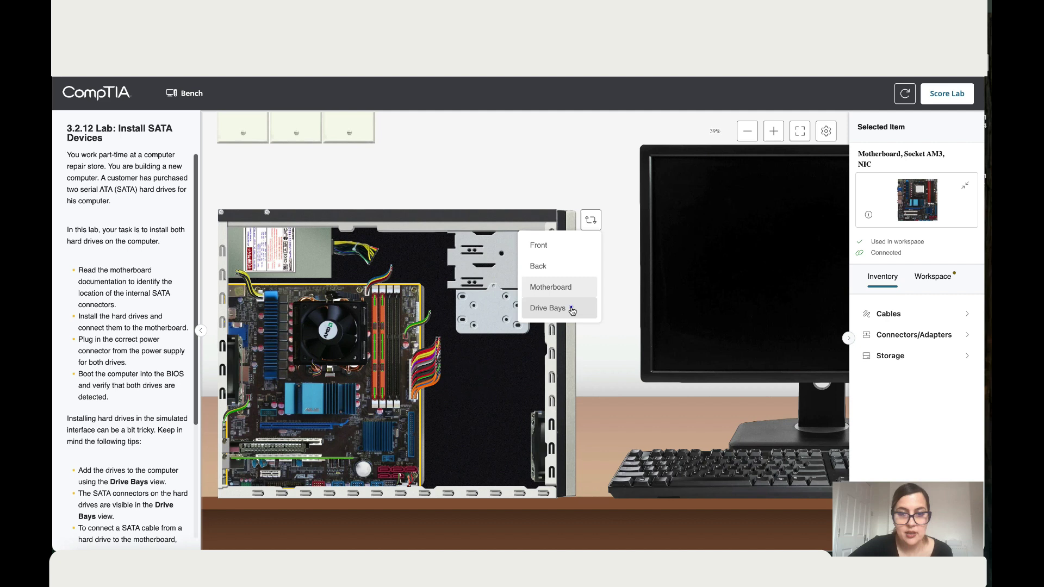
pyautogui.click(571, 308)
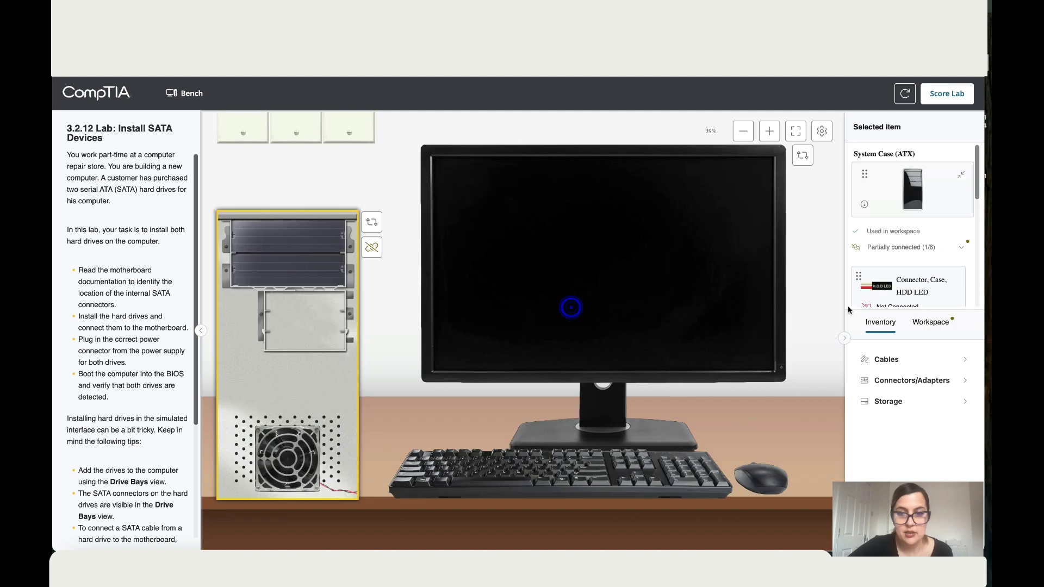
pyautogui.click(963, 403)
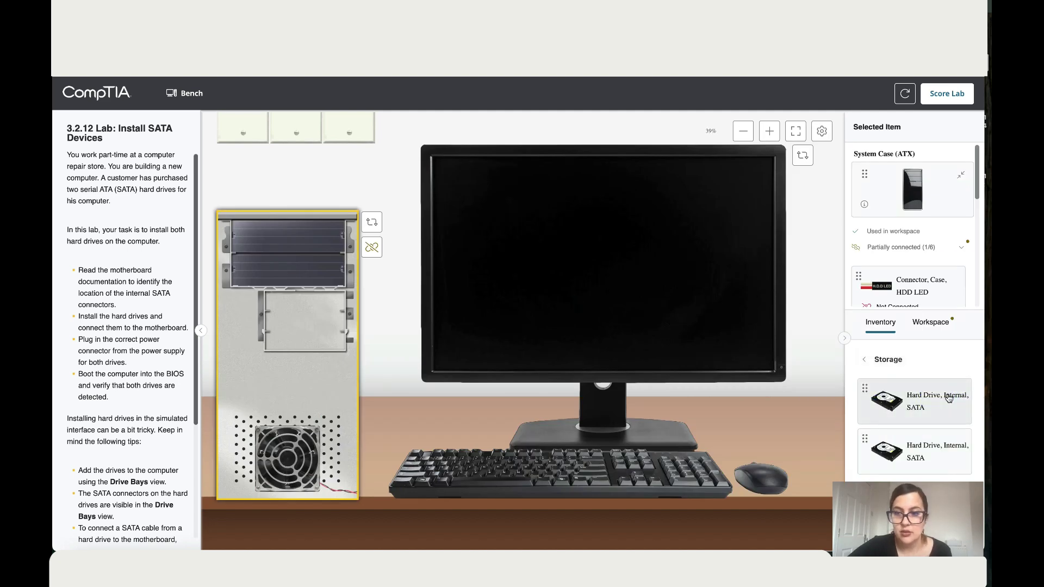
pyautogui.moveTo(949, 397); pyautogui.dragTo(311, 306)
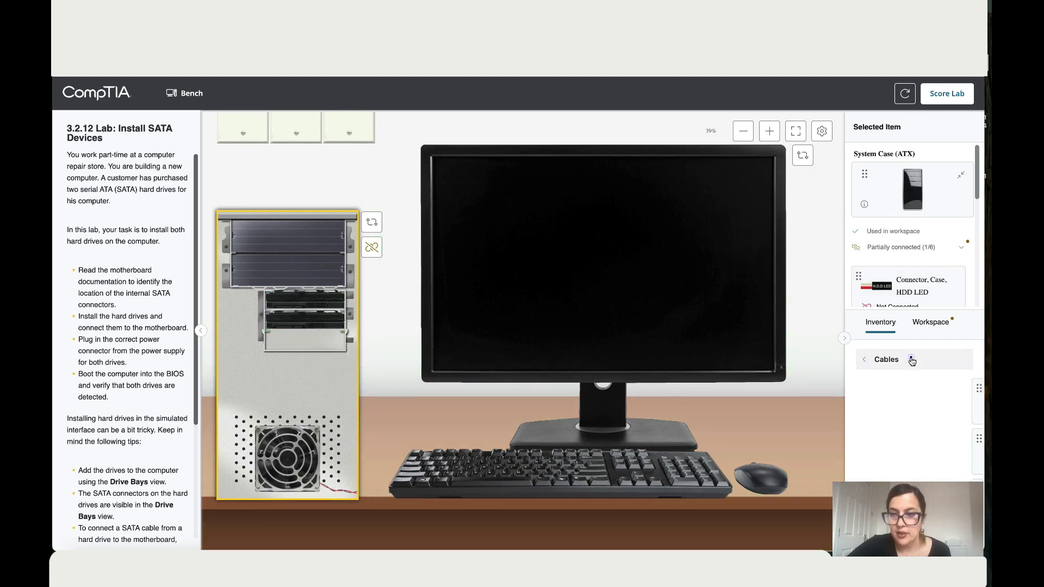
# Step: Plug the red two-ended SATA data cable into the installed hard drive
pyautogui.click(911, 358)
pyautogui.click(903, 451)
pyautogui.moveTo(918, 307); pyautogui.dragTo(303, 308)
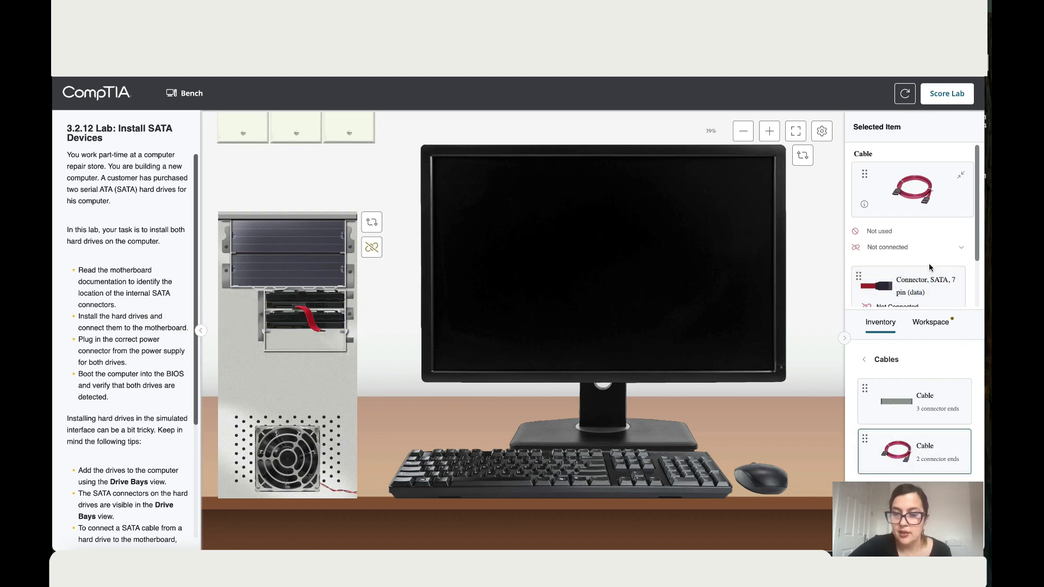
pyautogui.scroll(-2, 930, 269)
pyautogui.moveTo(927, 228); pyautogui.dragTo(335, 317)
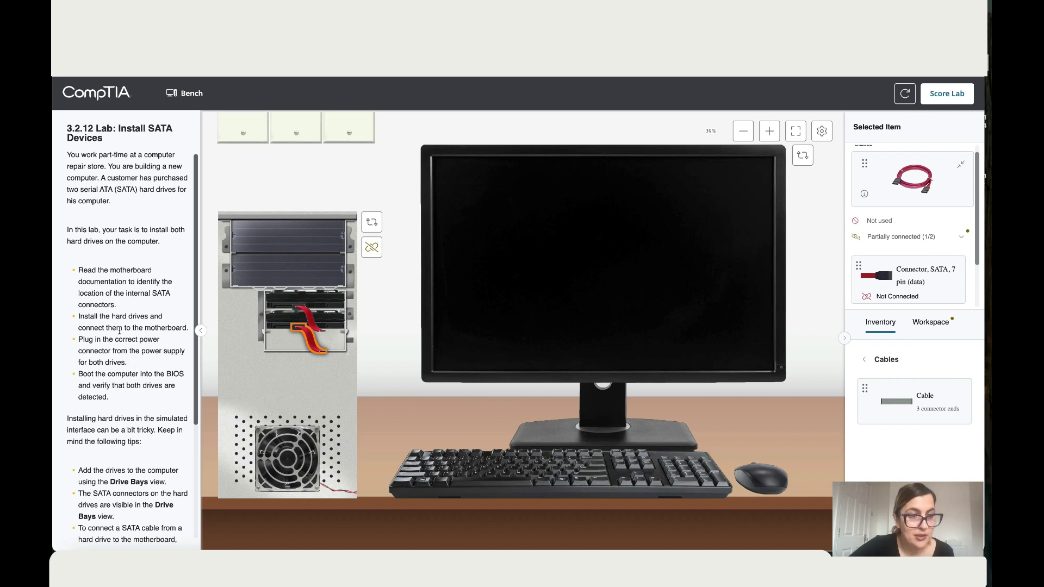
# Step: In the motherboard view, plug the first drive's SATA data cable into a motherboard SATA port
pyautogui.click(371, 222)
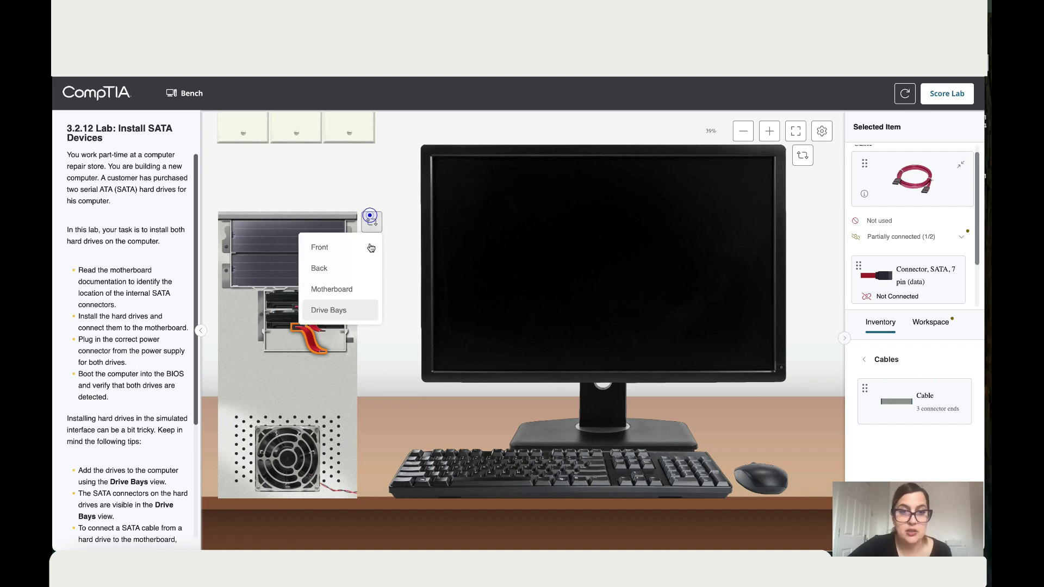
pyautogui.click(351, 287)
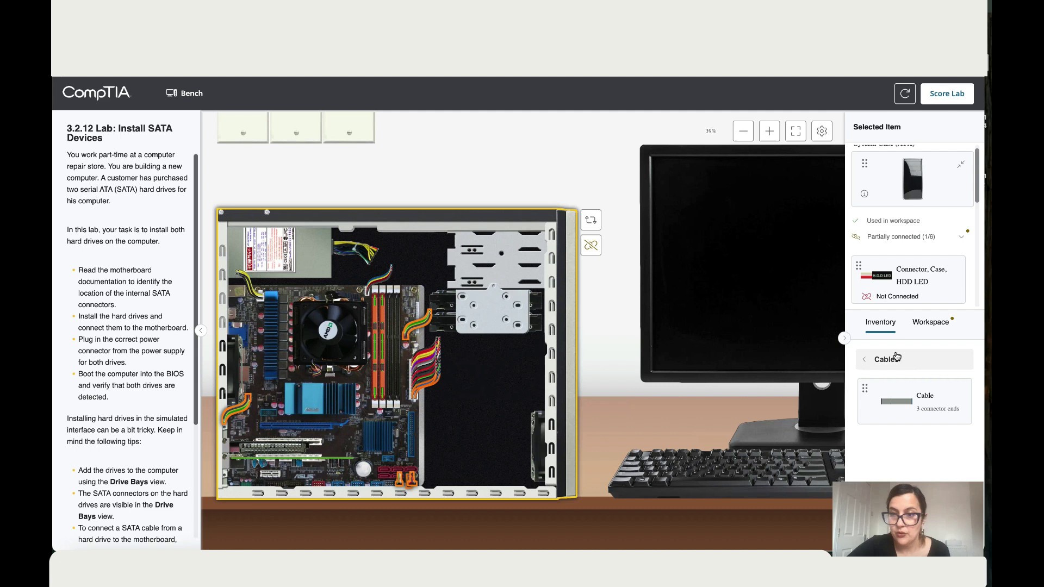
pyautogui.click(943, 330)
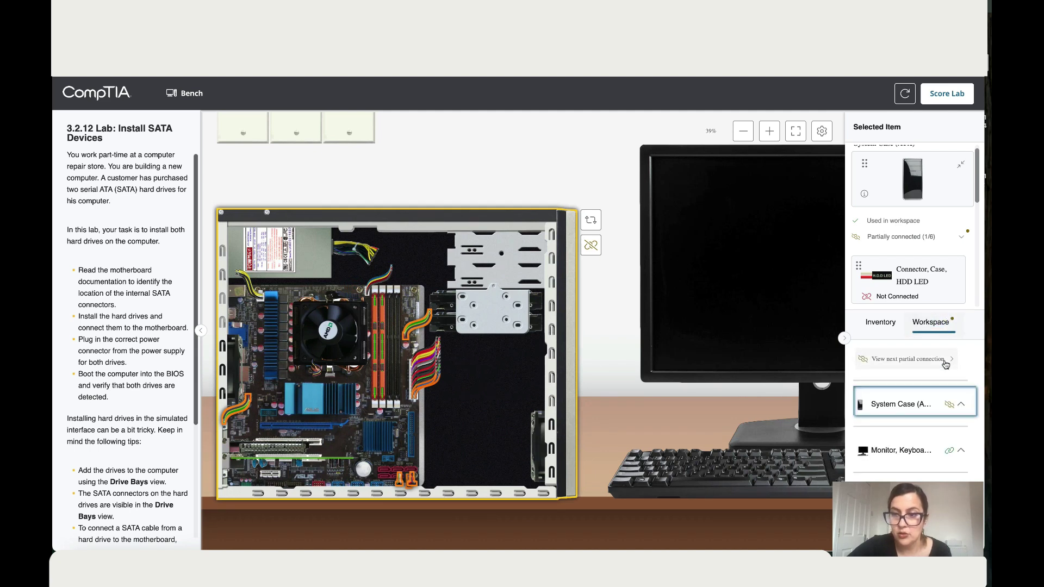
pyautogui.click(962, 406)
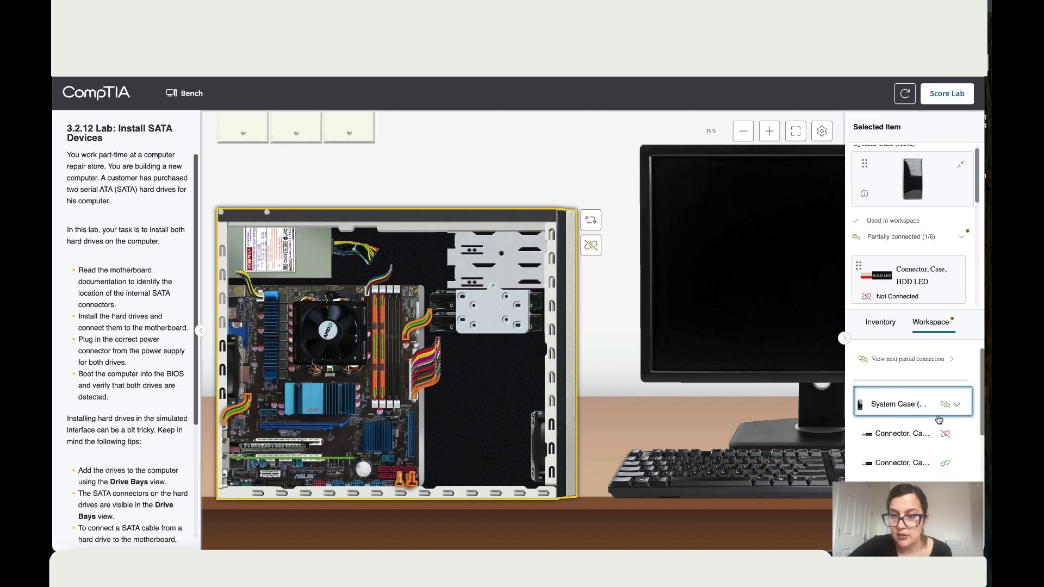
pyautogui.click(959, 407)
pyautogui.click(958, 406)
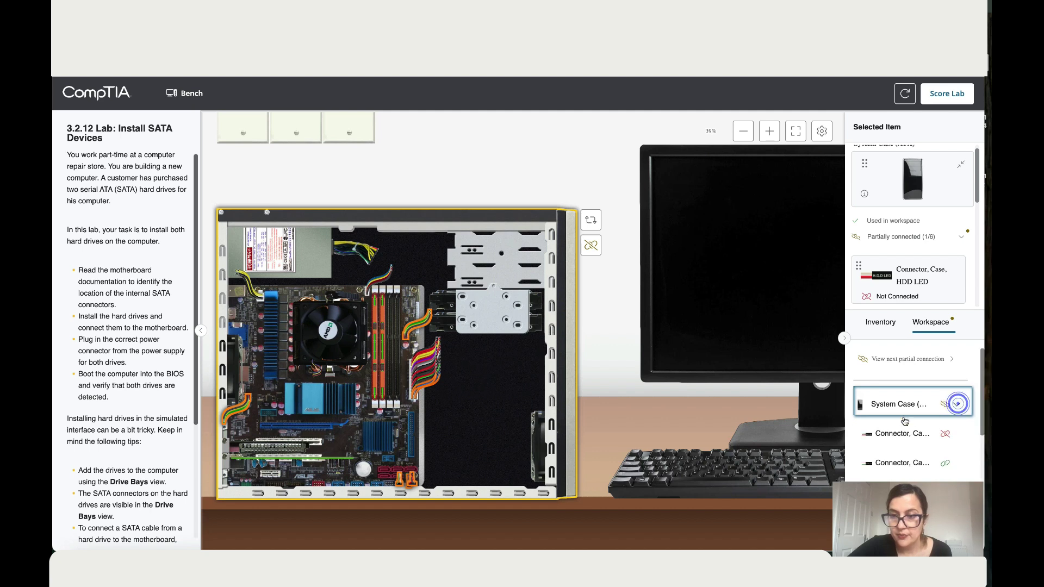
pyautogui.scroll(-5, 904, 422)
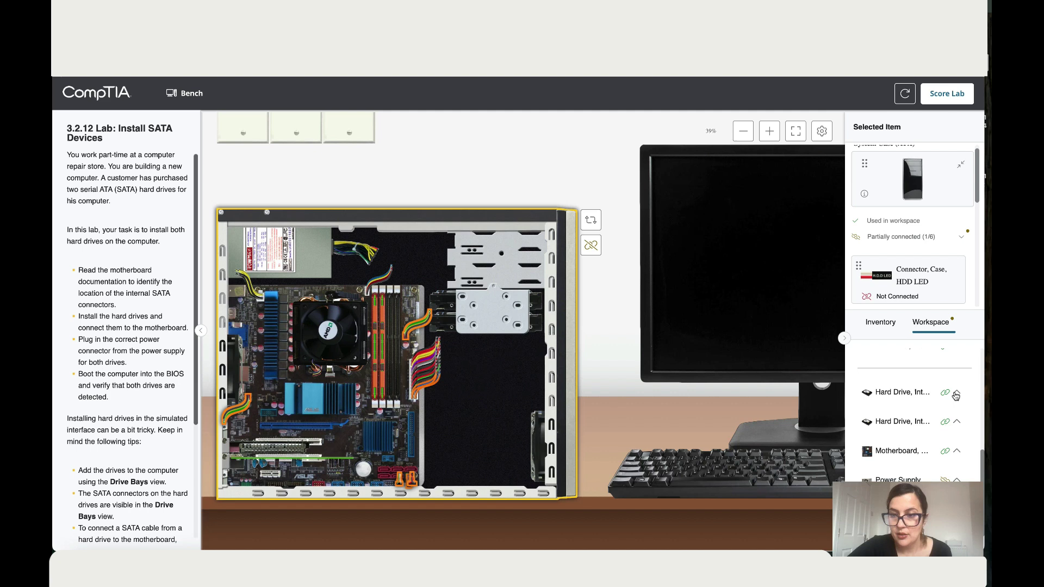
pyautogui.click(956, 394)
pyautogui.click(917, 367)
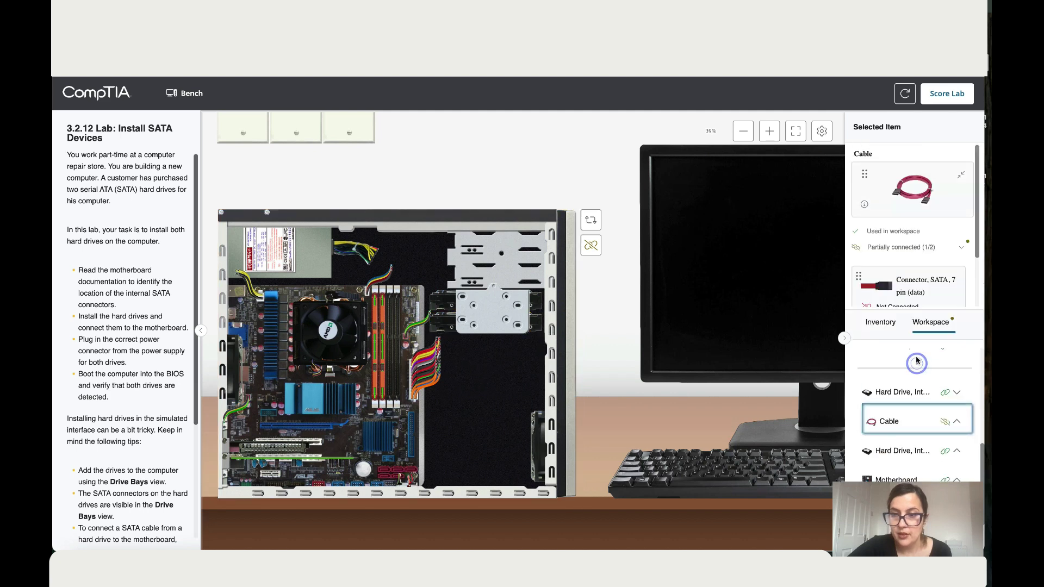
pyautogui.scroll(-2, 915, 255)
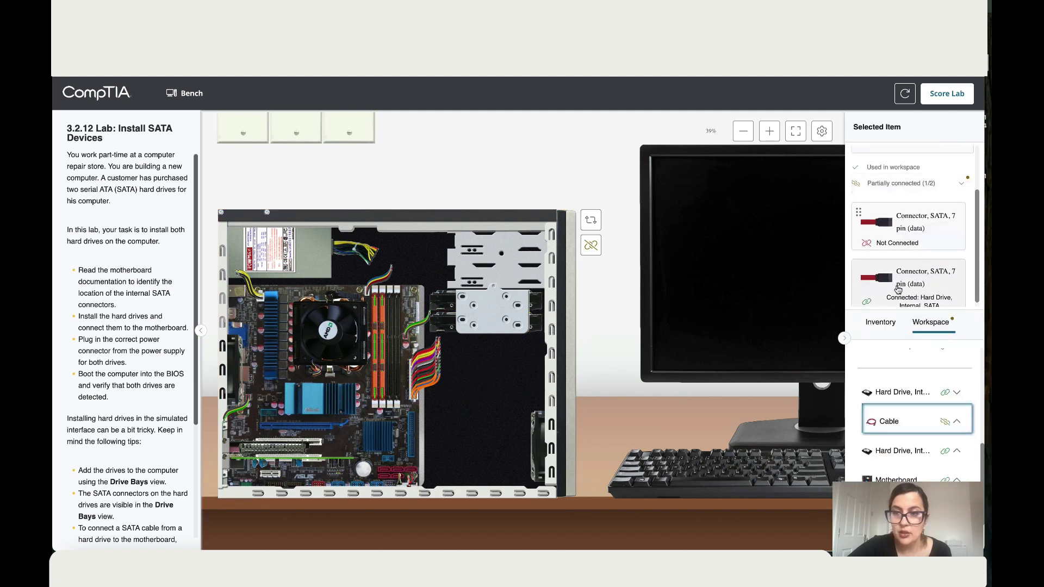
pyautogui.moveTo(915, 255); pyautogui.dragTo(384, 479)
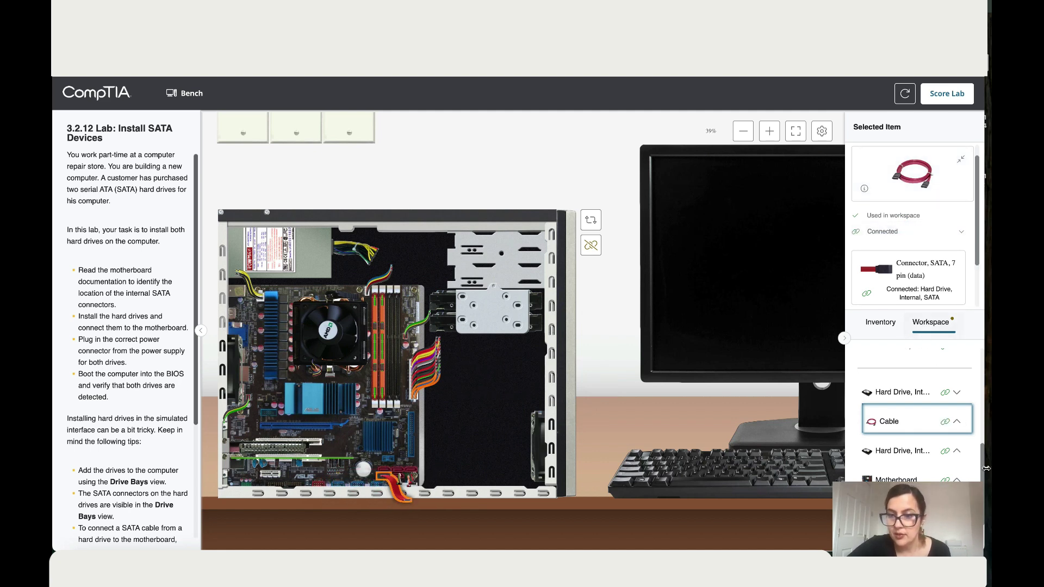
# Step: Plug the second drive's SATA data cable into another motherboard SATA port
pyautogui.click(924, 392)
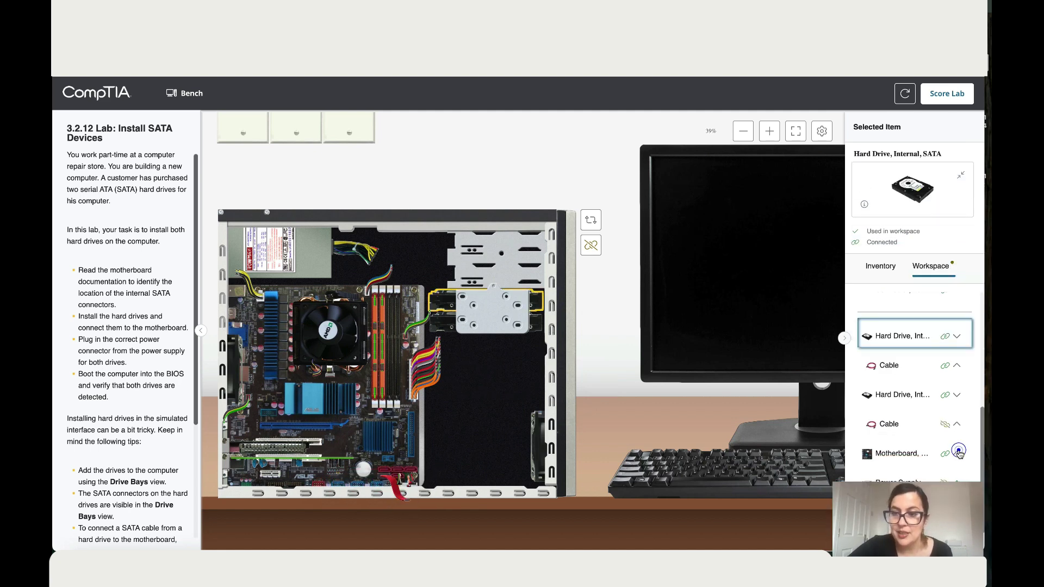
pyautogui.click(889, 425)
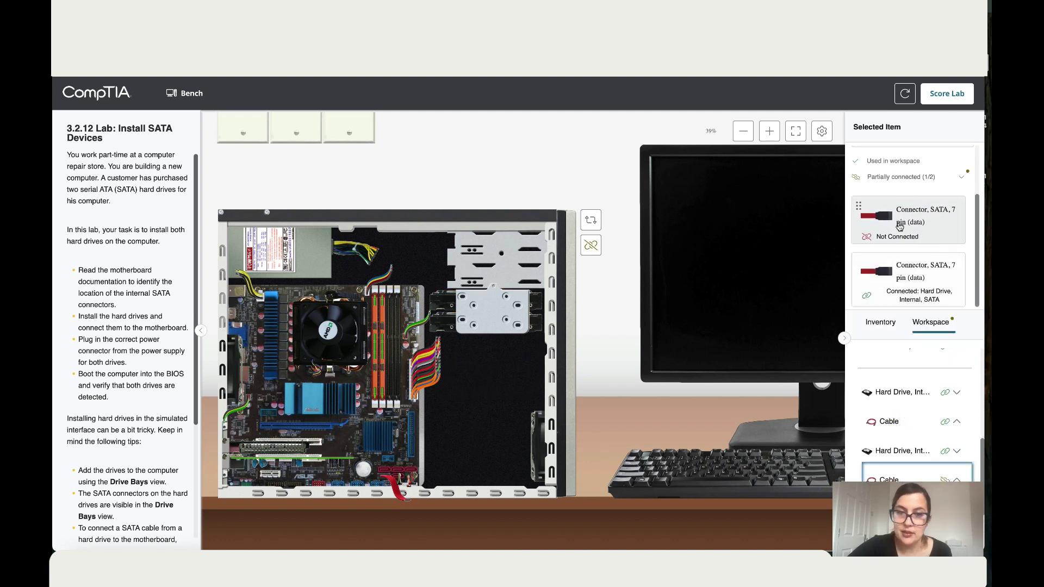
pyautogui.moveTo(898, 222); pyautogui.dragTo(399, 480)
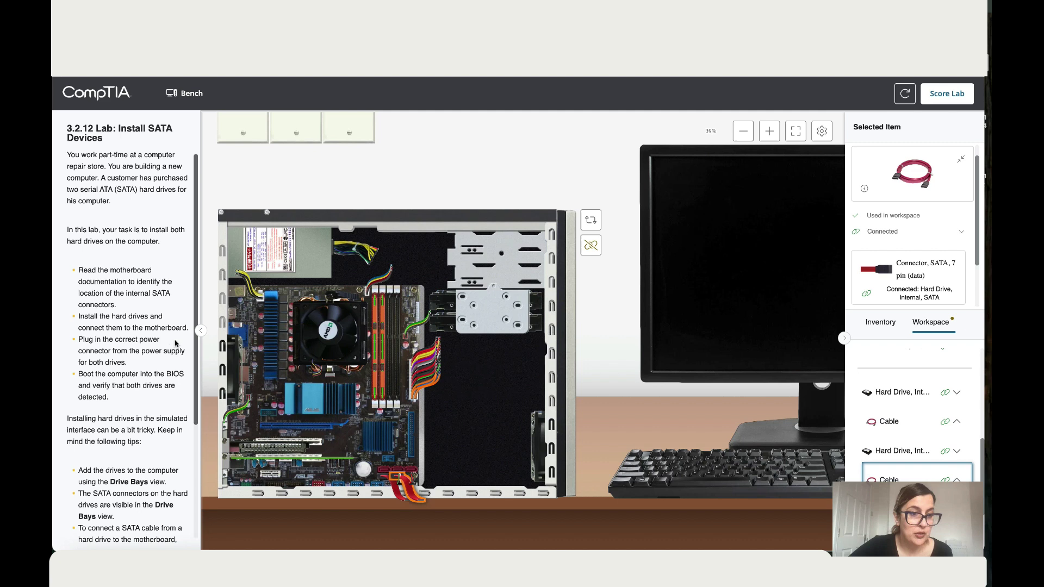
pyautogui.click(590, 220)
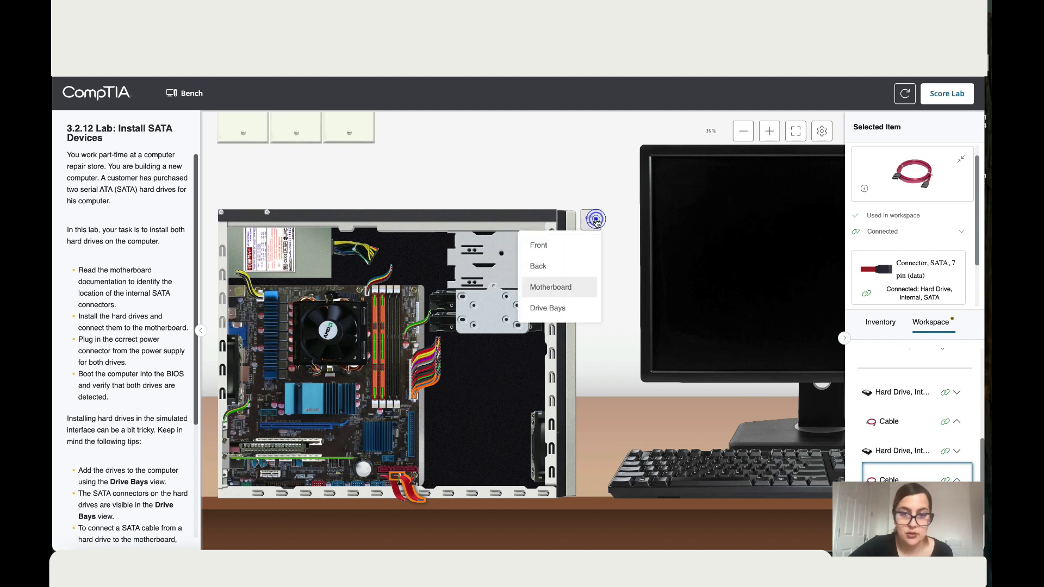
# Step: In the Drive Bays view, attach a 15-pin SATA power connector from the power supply to each drive
pyautogui.click(549, 307)
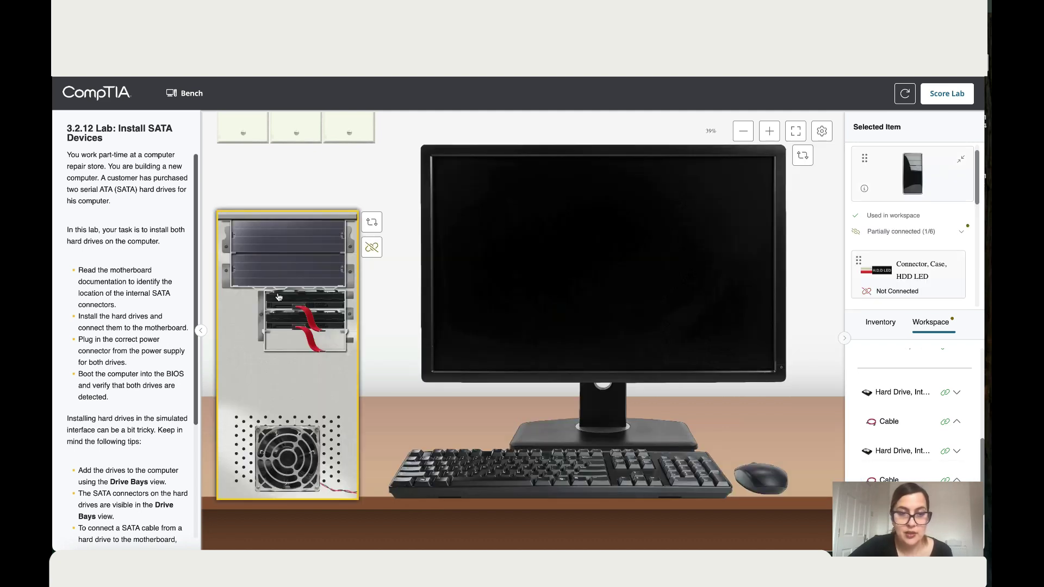
pyautogui.scroll(-3, 908, 392)
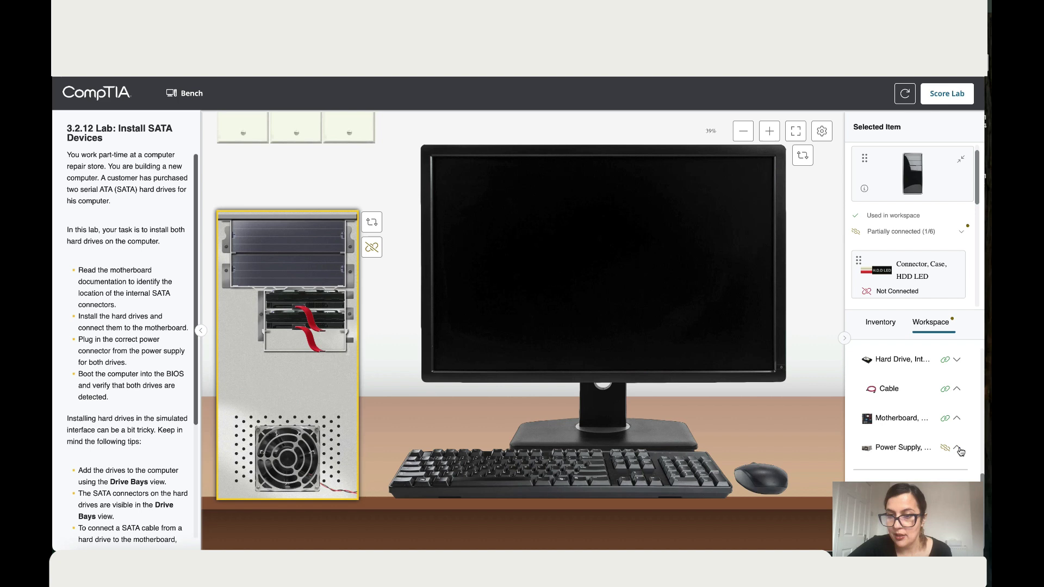
pyautogui.click(959, 450)
pyautogui.scroll(-5, 902, 422)
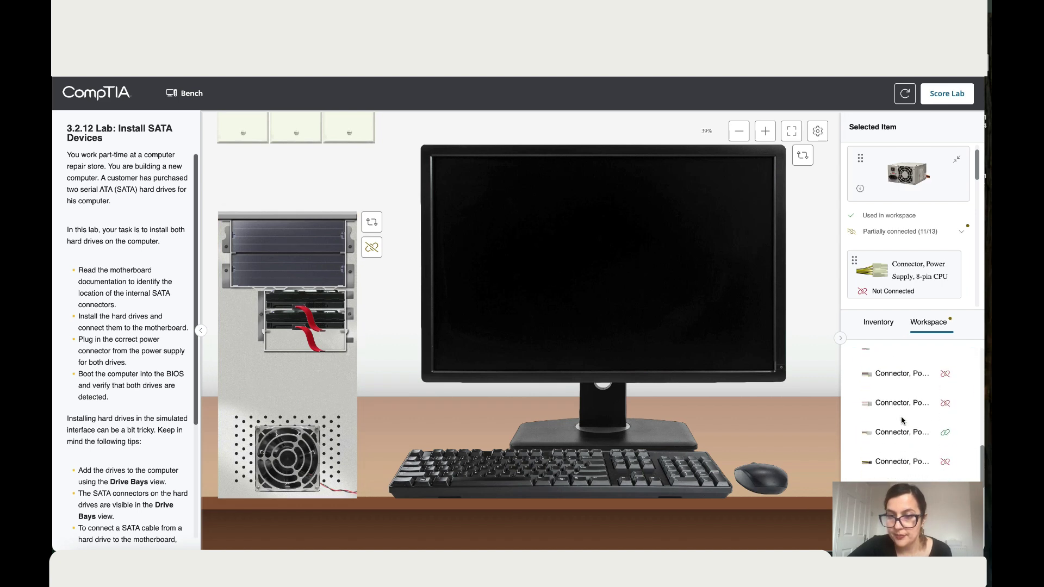
pyautogui.scroll(-3, 902, 420)
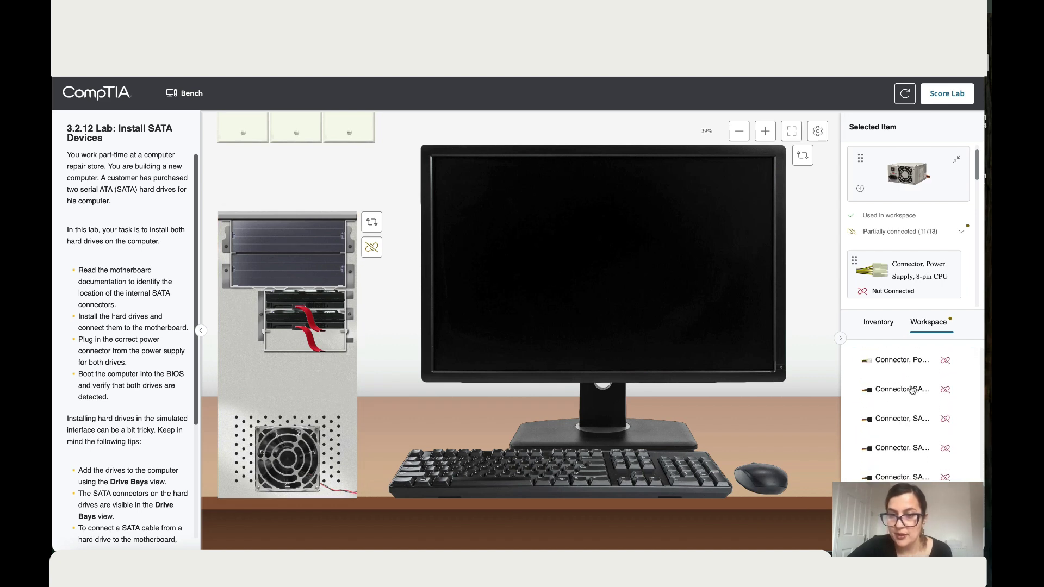
pyautogui.click(912, 390)
pyautogui.click(927, 232)
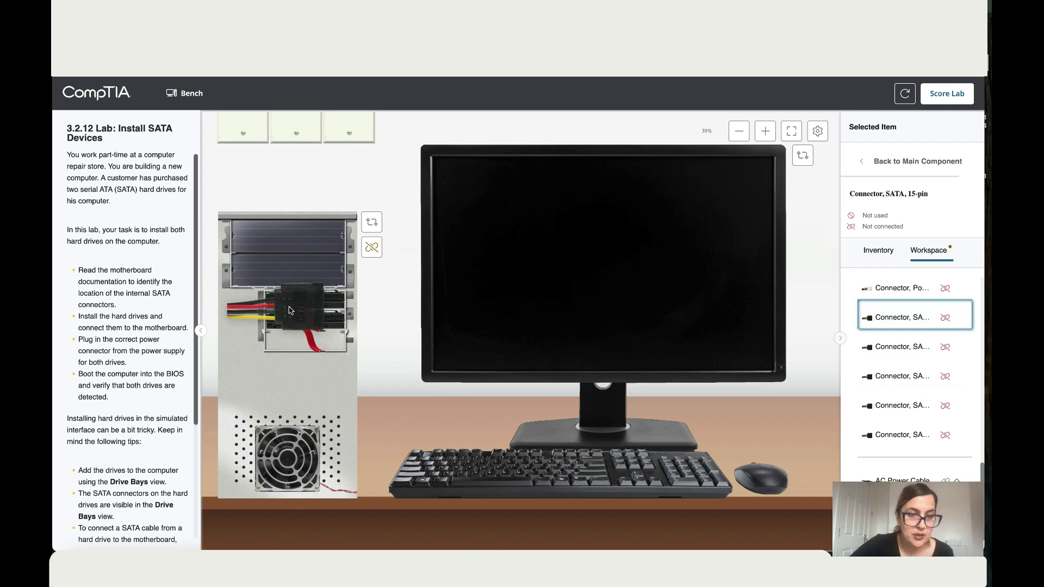
pyautogui.moveTo(289, 310); pyautogui.dragTo(289, 310)
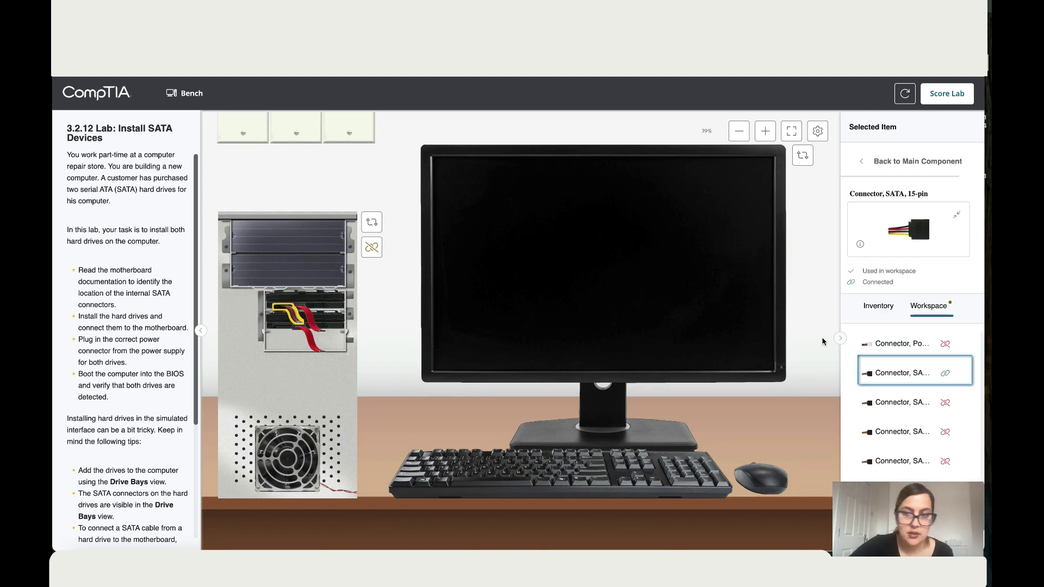
pyautogui.click(918, 405)
pyautogui.moveTo(917, 240); pyautogui.dragTo(294, 327)
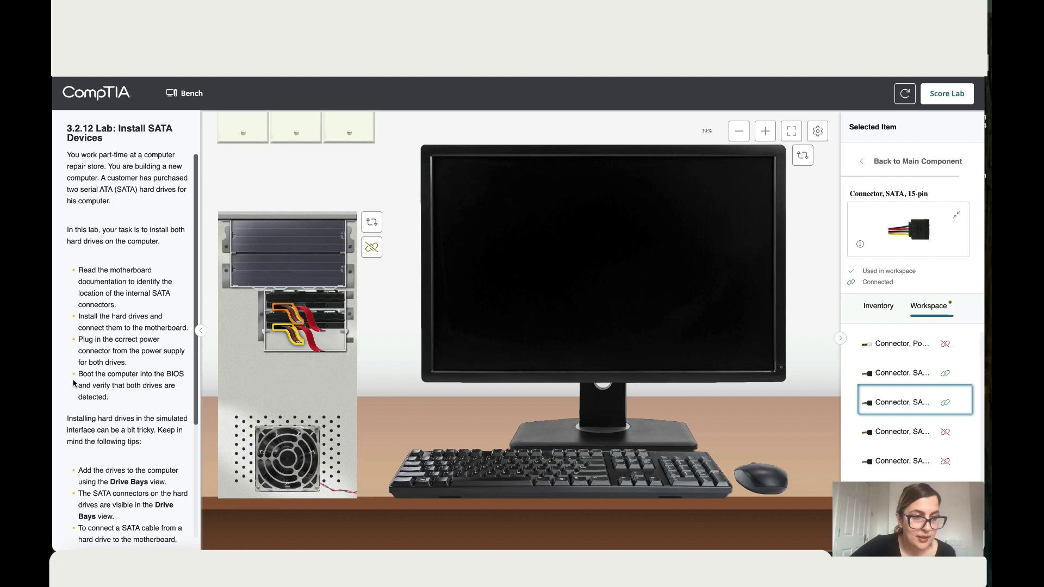
# Step: Turn the case to its front, then power on the monitor and the computer
pyautogui.click(372, 221)
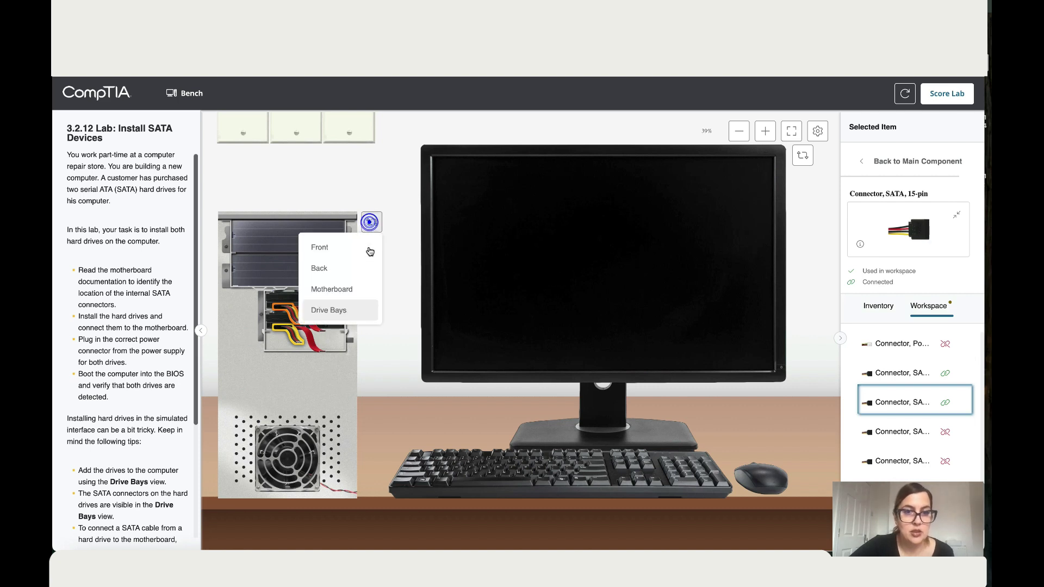
pyautogui.click(350, 267)
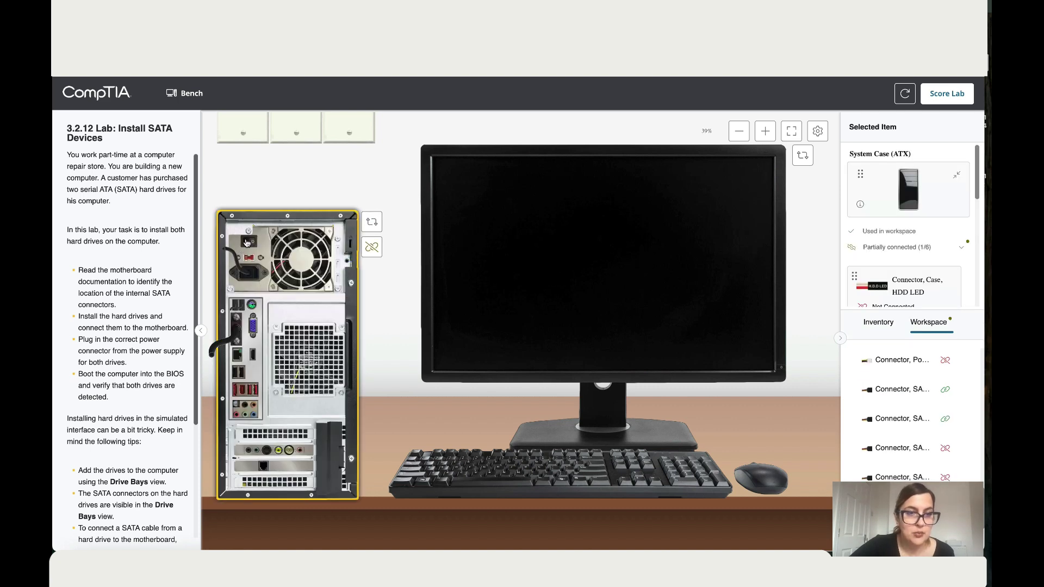
pyautogui.click(371, 229)
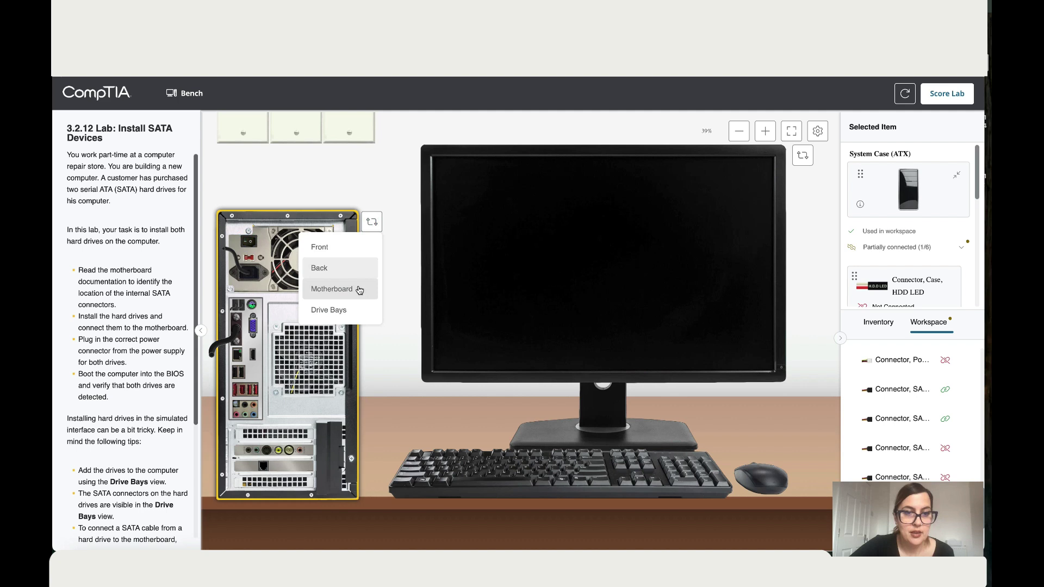
pyautogui.click(348, 248)
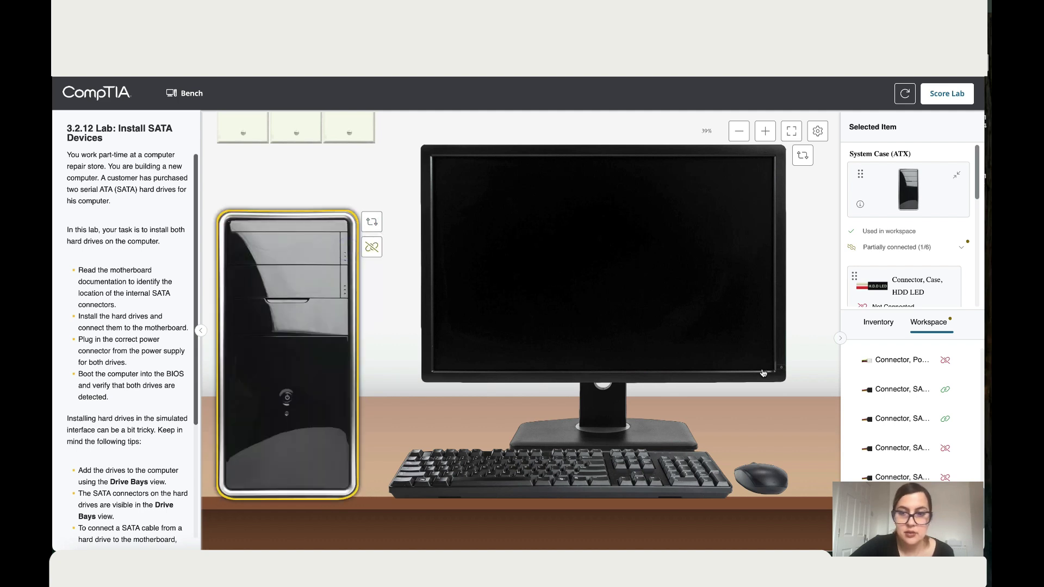
pyautogui.click(781, 369)
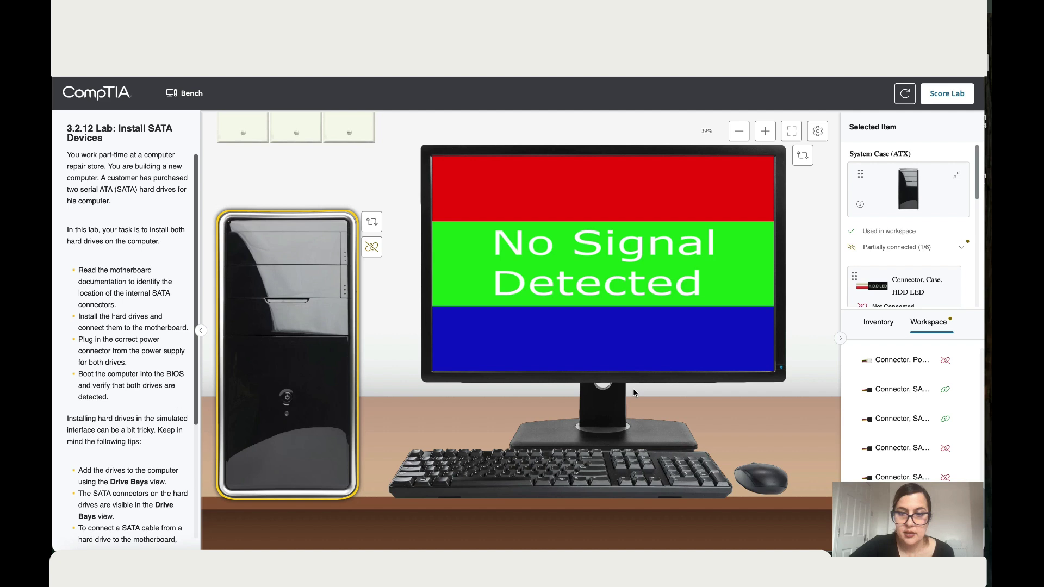
pyautogui.click(287, 401)
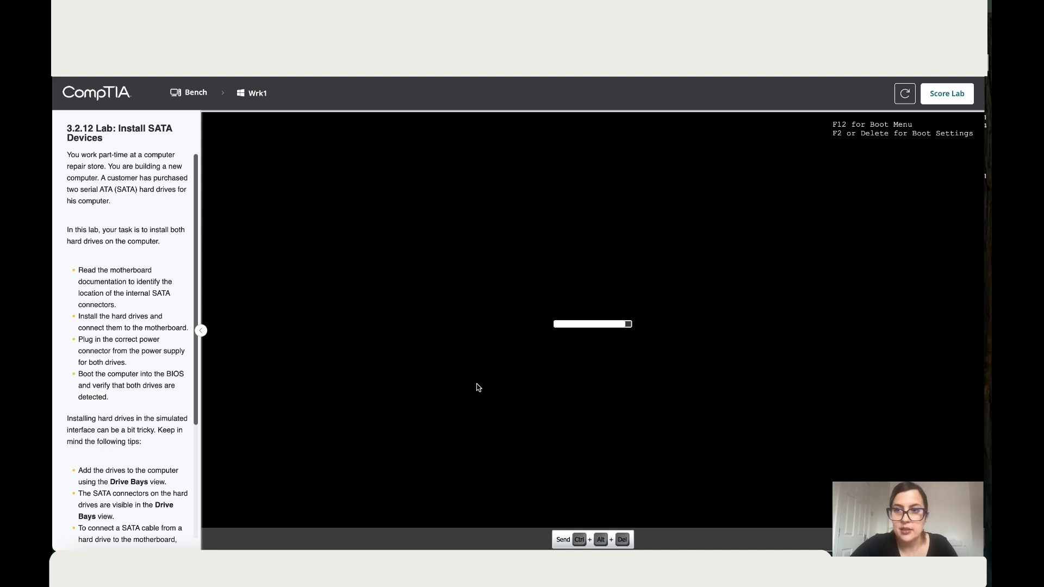
# Step: Press F2 during boot to enter BIOS and view the SATA-1 drive in Device Information
pyautogui.press('F2')
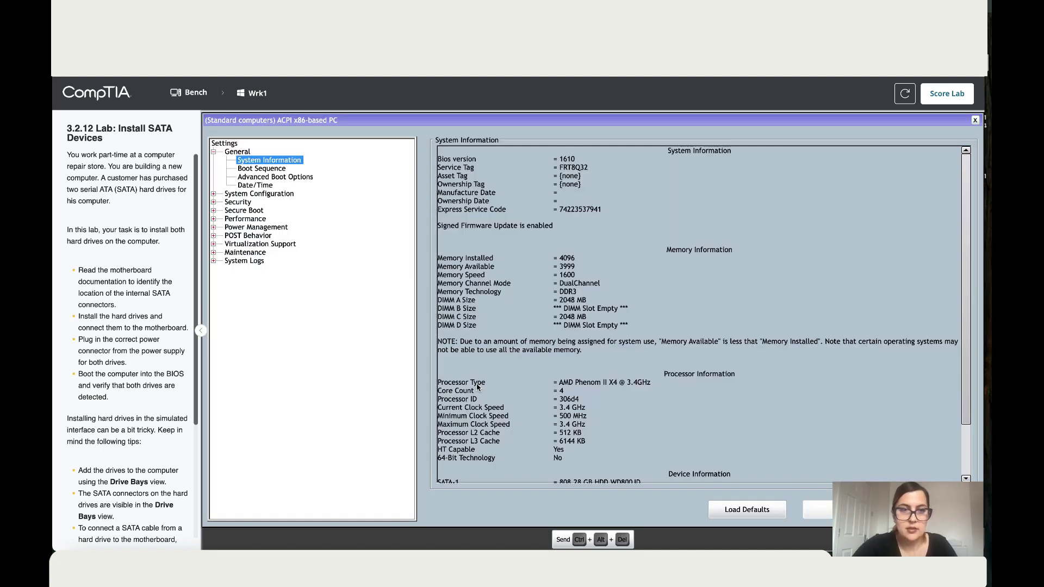